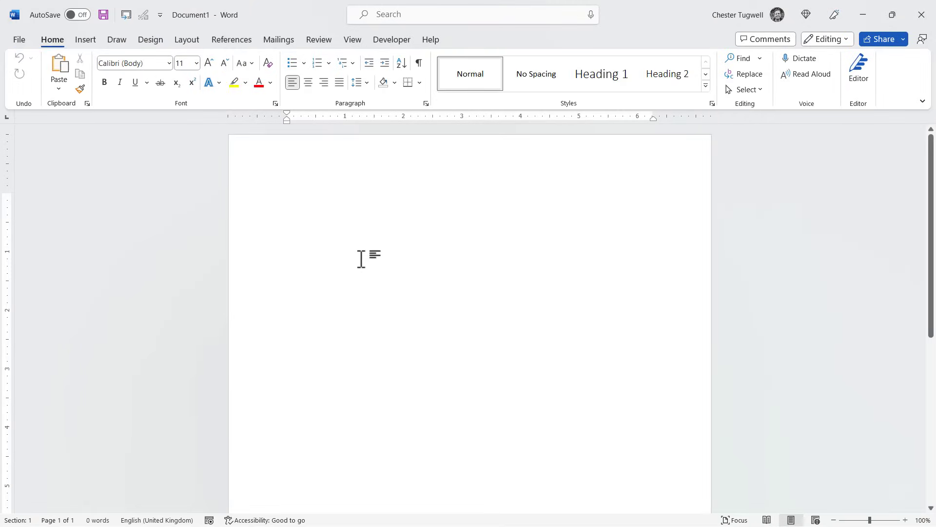
Show the Start Mail Merge document types from the Mailings tab for Document1.
click(276, 40)
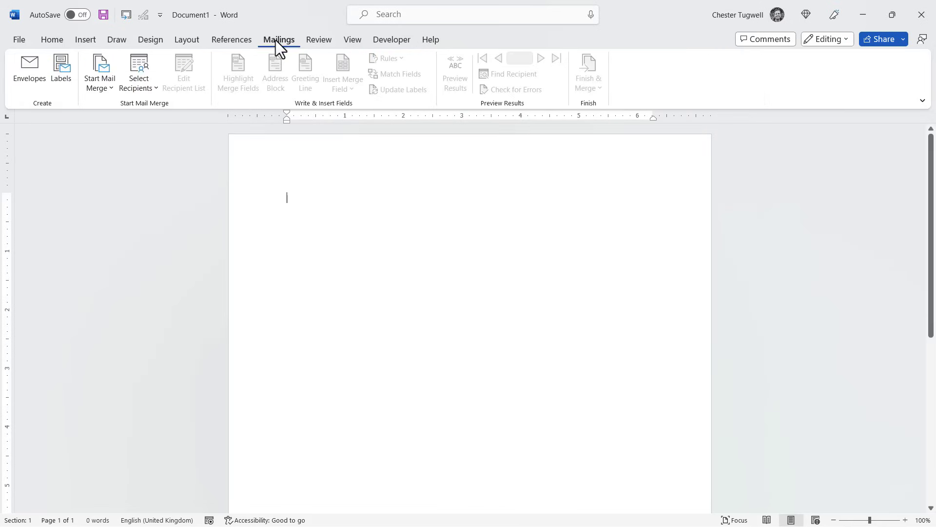
click(106, 77)
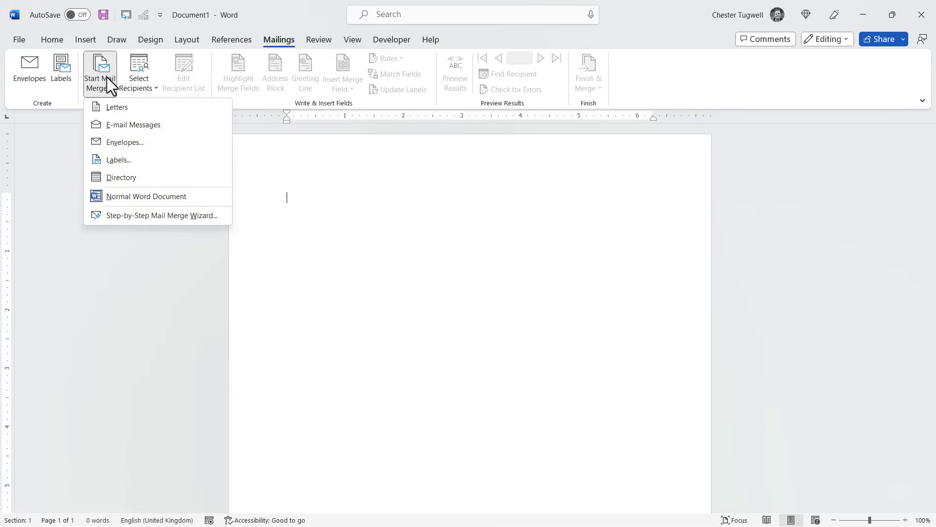
Set up a labels merge using Avery US Letter 5660 Address Labels.
click(118, 156)
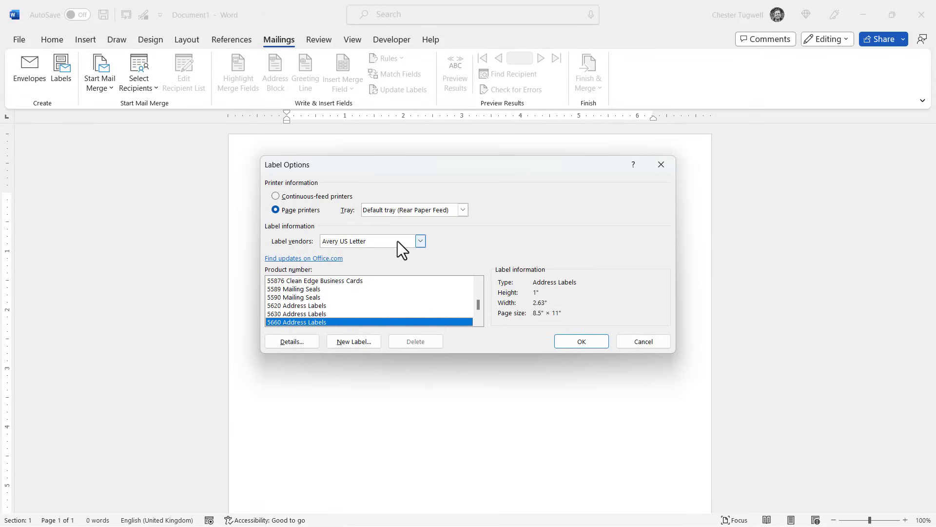
click(421, 240)
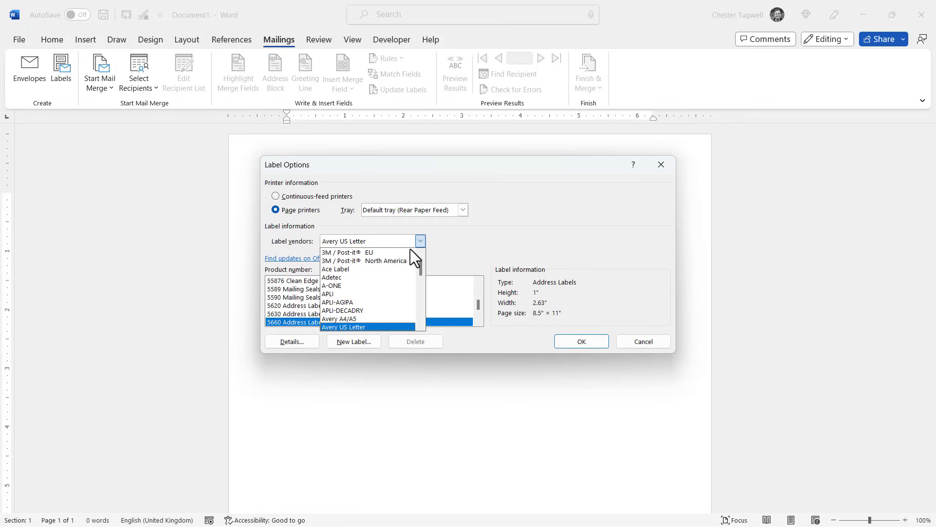
click(341, 327)
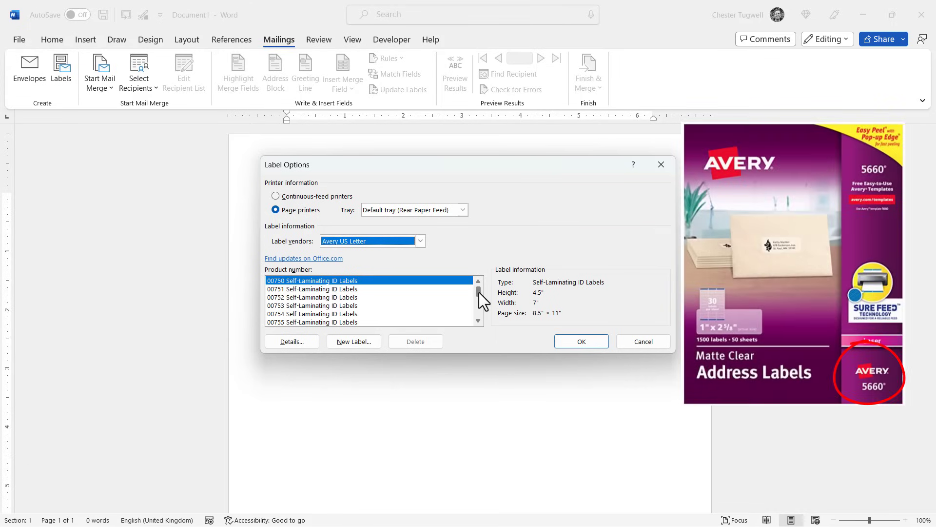
drag(479, 291, 479, 306)
click(296, 290)
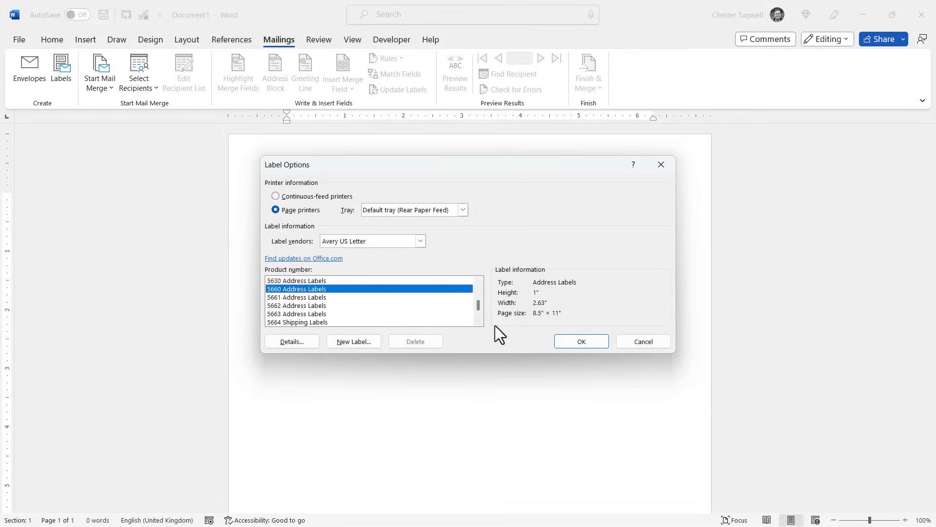
click(580, 340)
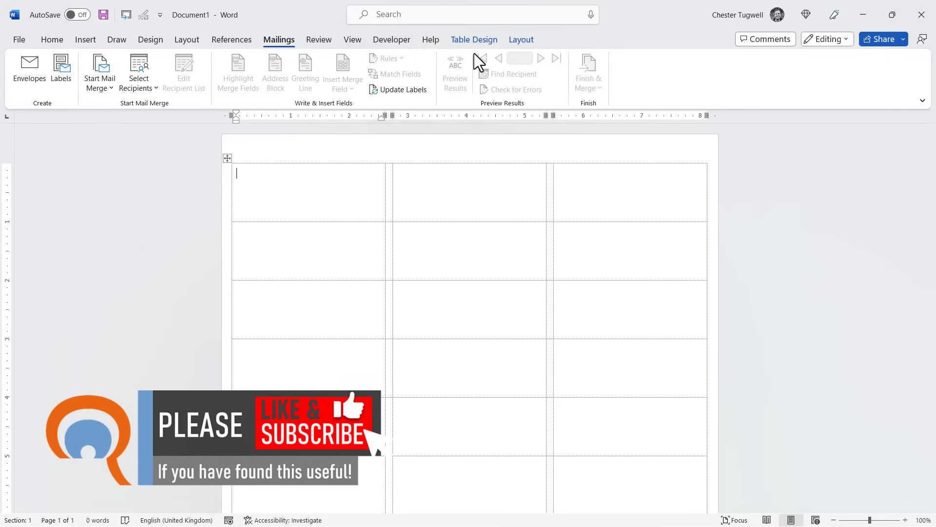
click(525, 40)
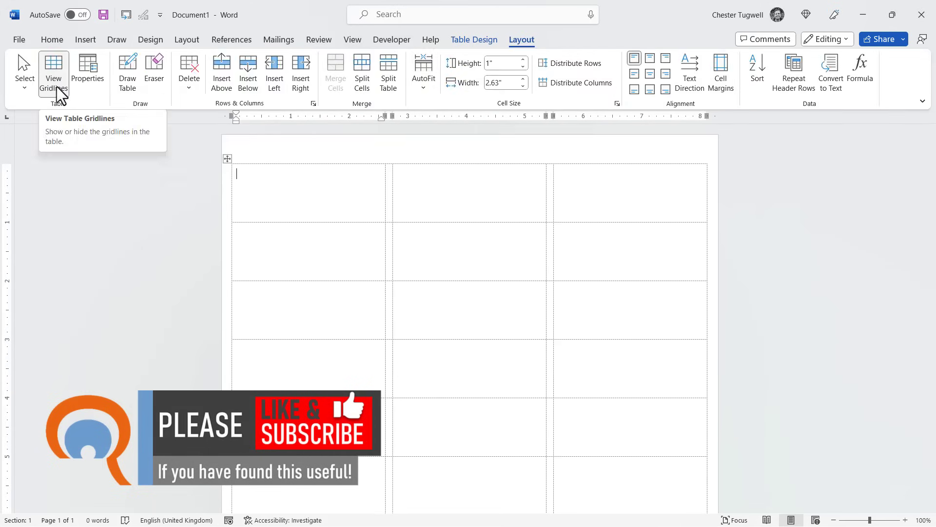
click(56, 86)
click(56, 86)
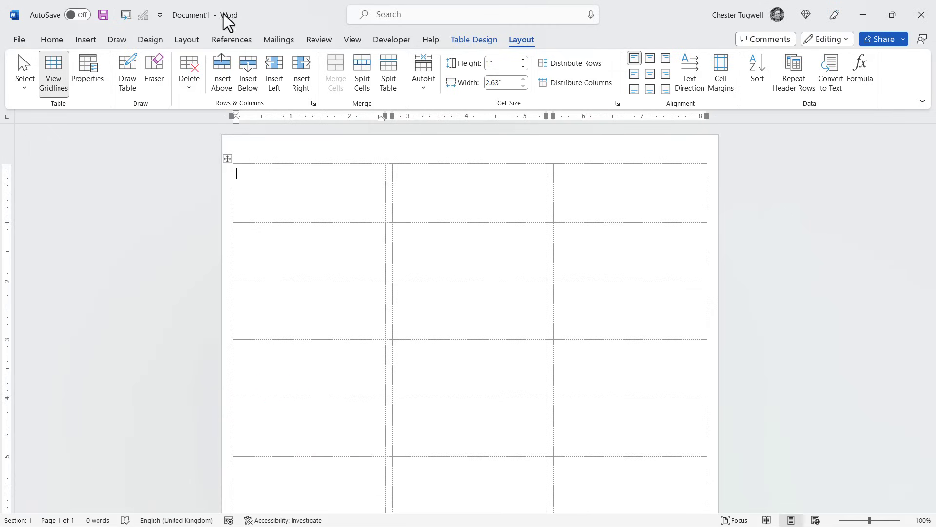
click(282, 39)
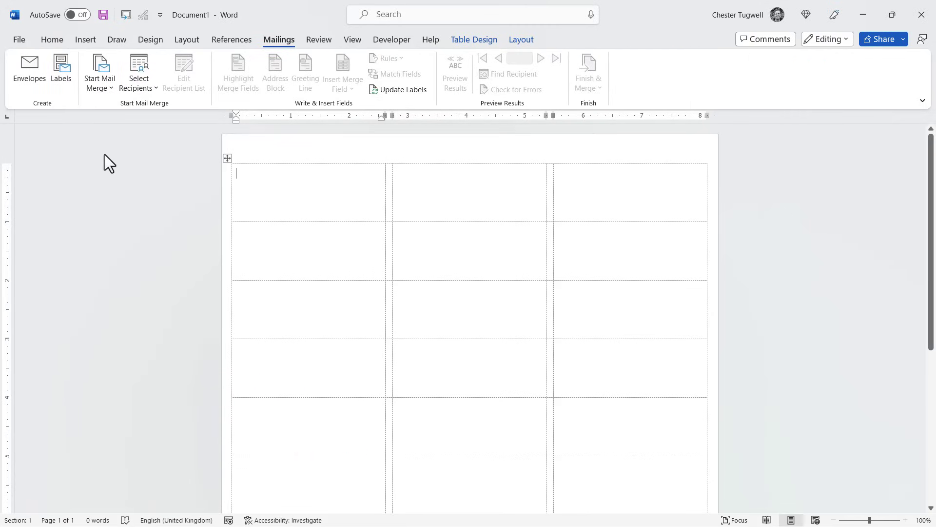
Link the Customer Database workbook's Sheet1$, with headers, as the existing recipient list via OLE DB.
click(145, 79)
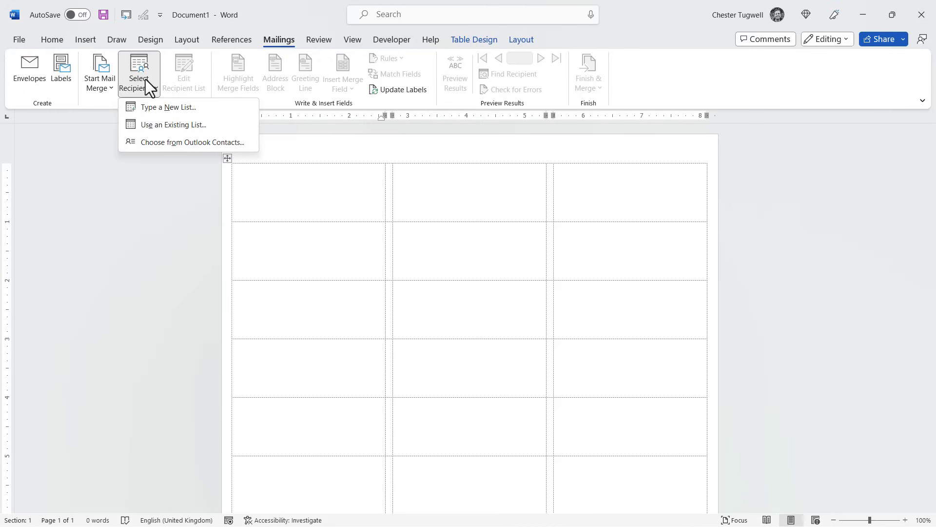
click(154, 125)
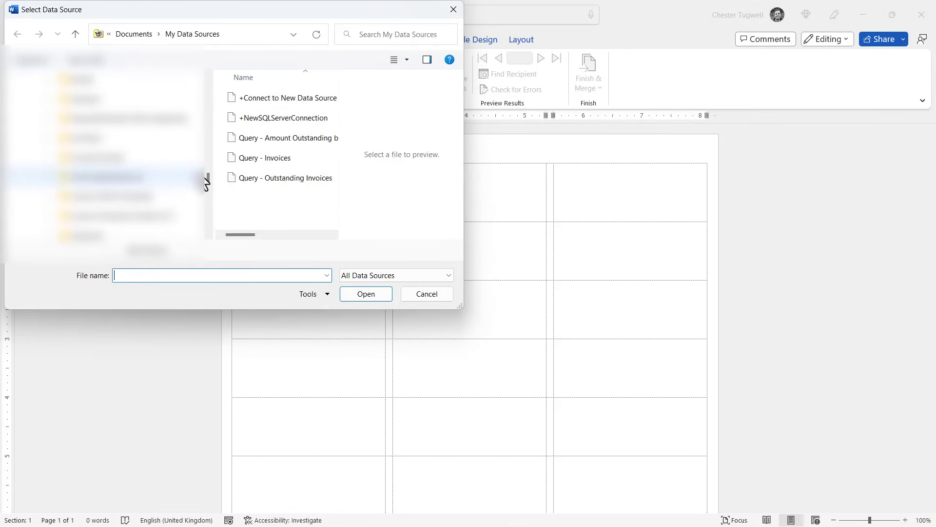
drag(206, 177, 206, 85)
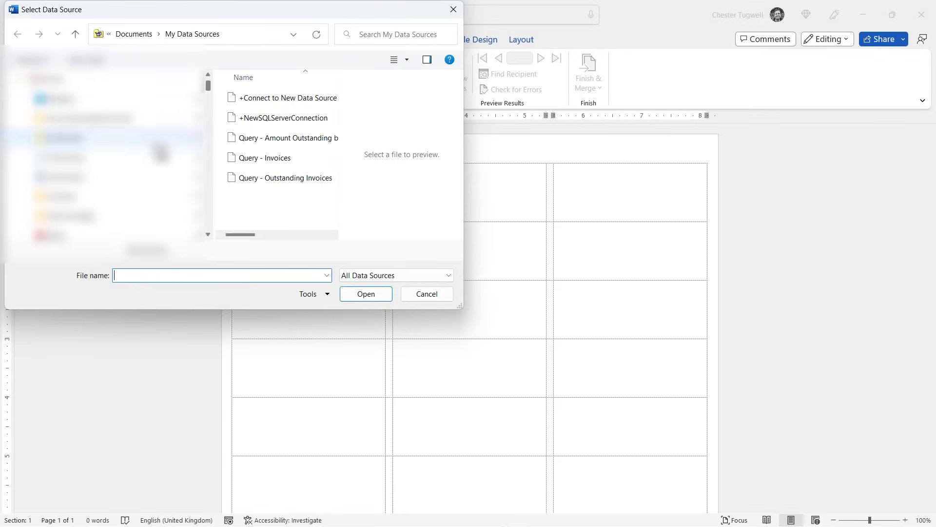
click(68, 157)
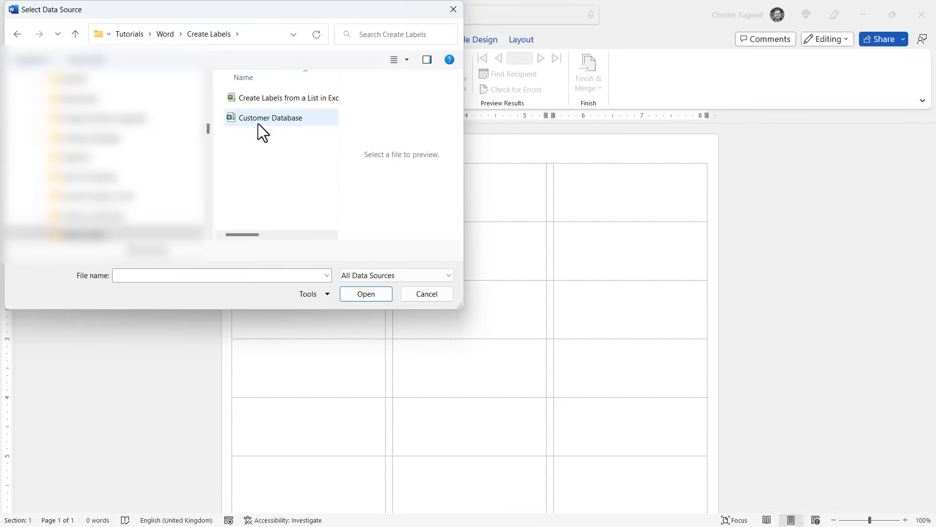
click(283, 118)
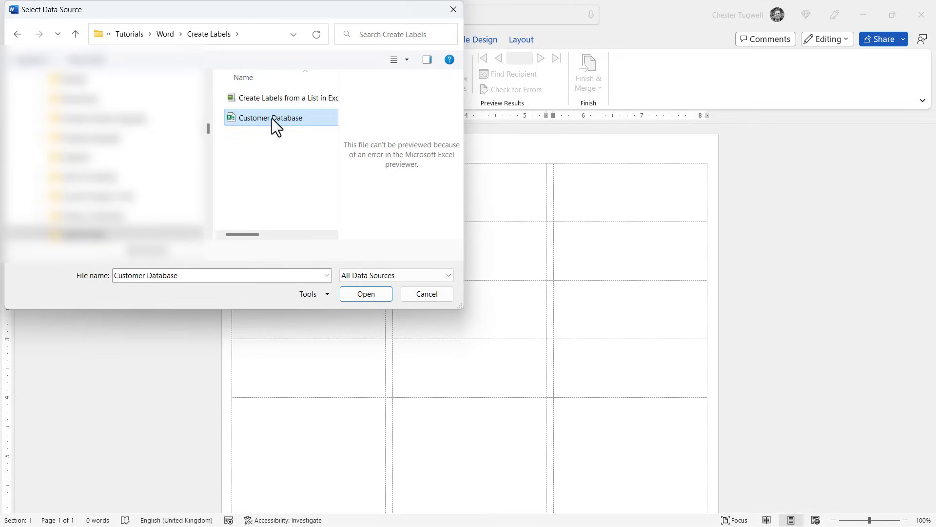
click(362, 295)
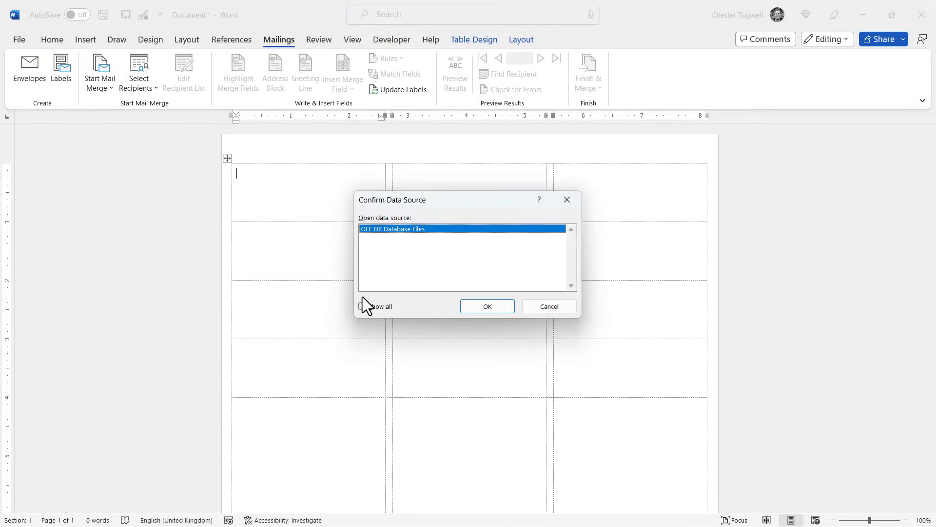
click(487, 306)
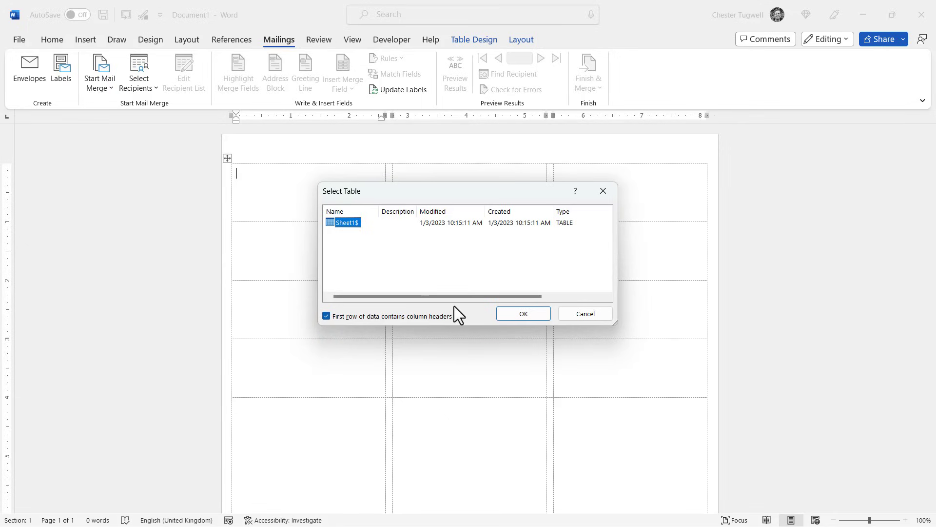
click(511, 315)
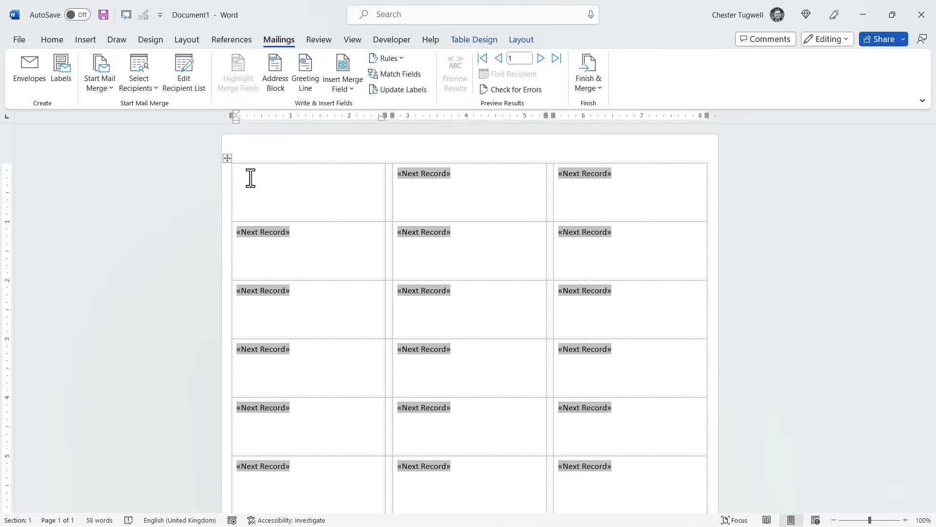
Insert the «First_Name» and «Last_Name» merge fields on the first label's top line.
click(353, 89)
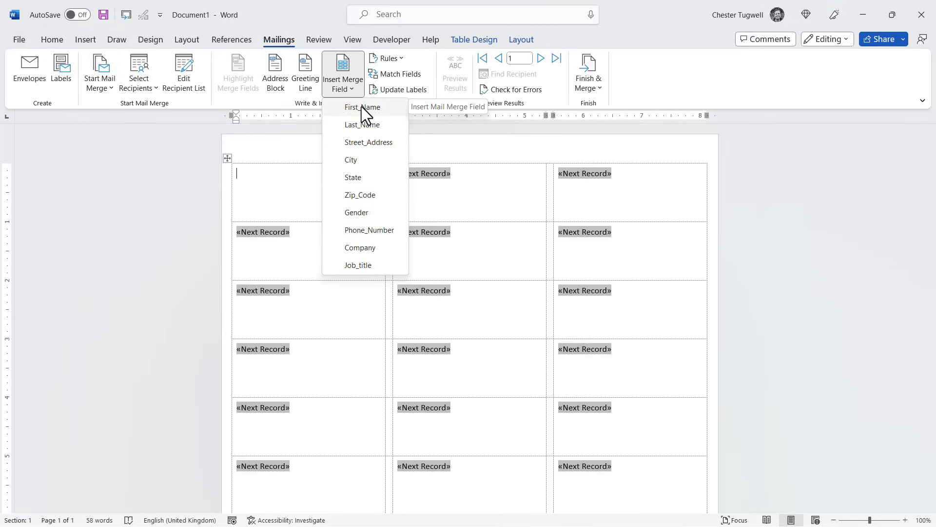
click(361, 107)
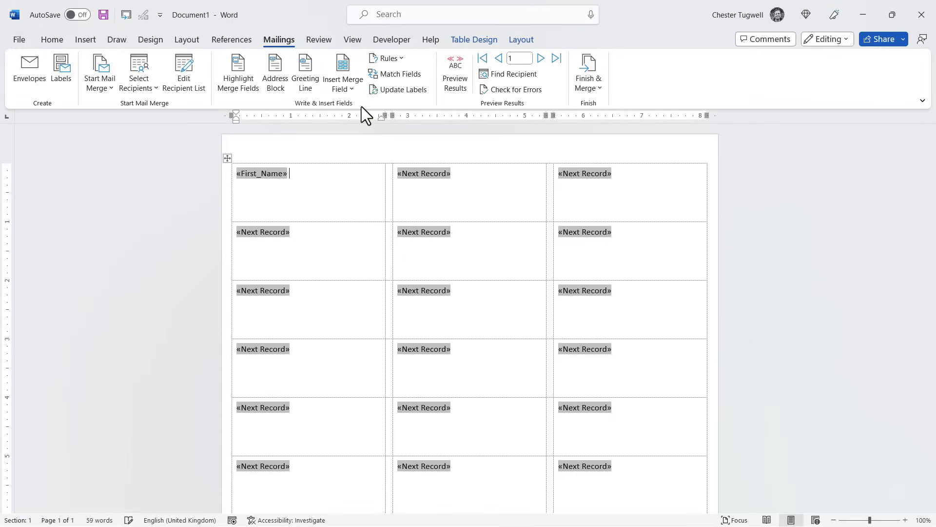
click(340, 89)
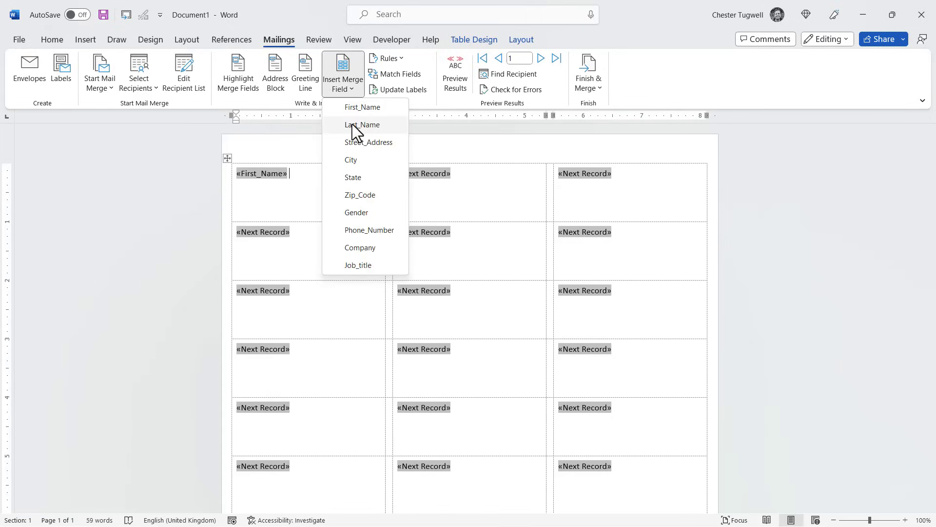
click(352, 124)
Add «Street_Address», «City» and «State» fields on separate lines below the name.
key(Return)
click(349, 90)
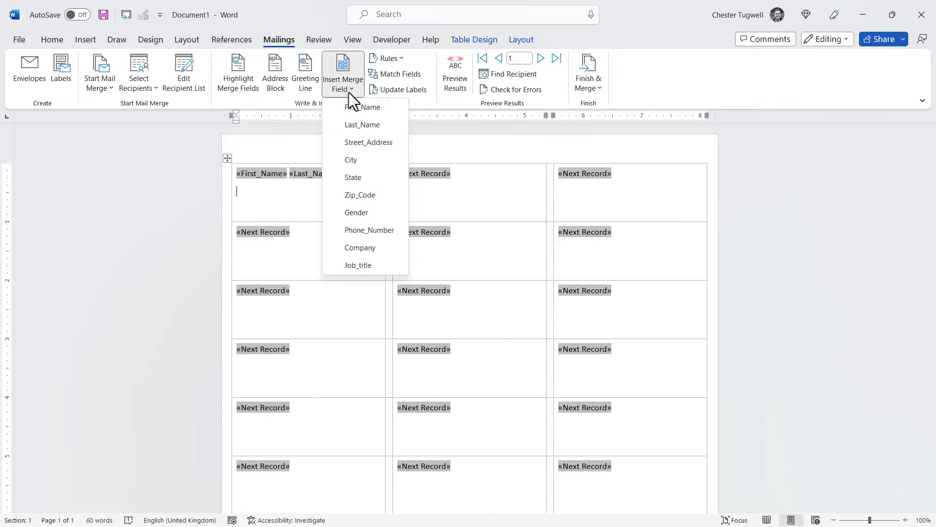
click(354, 142)
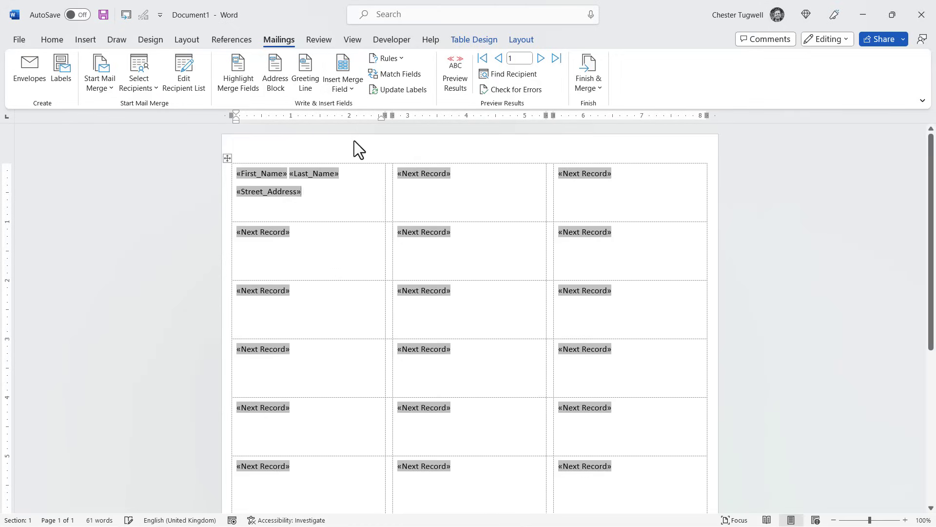
key(Return)
click(355, 83)
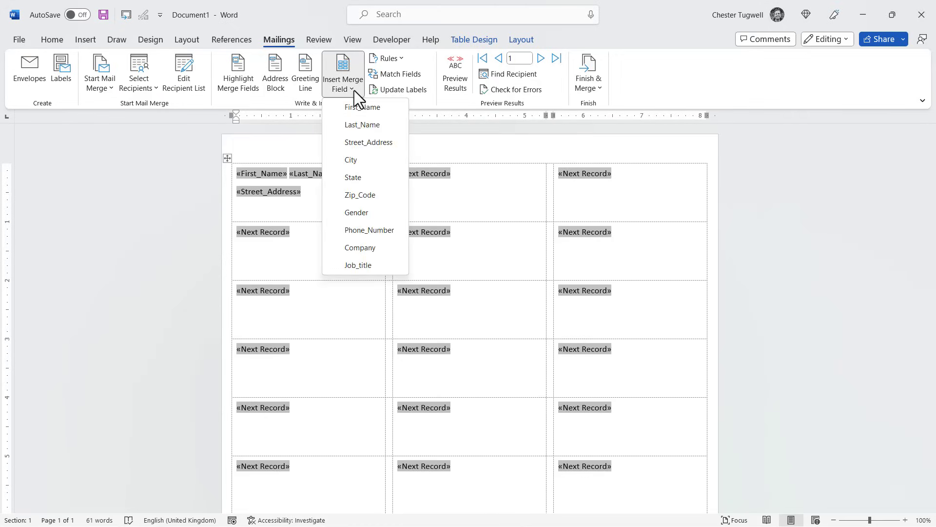
click(352, 160)
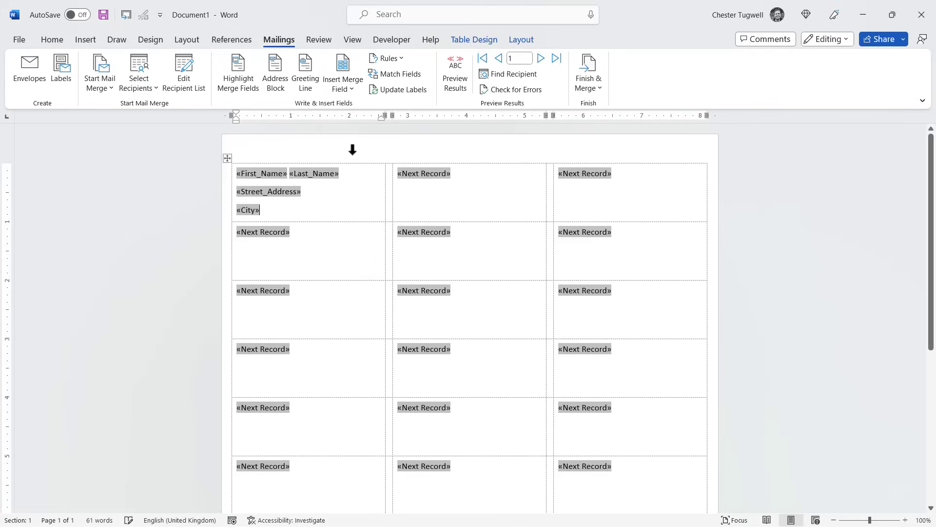
click(348, 85)
click(351, 180)
Apply the No Spacing style to the first label's fields so every line fits.
drag(236, 172, 271, 218)
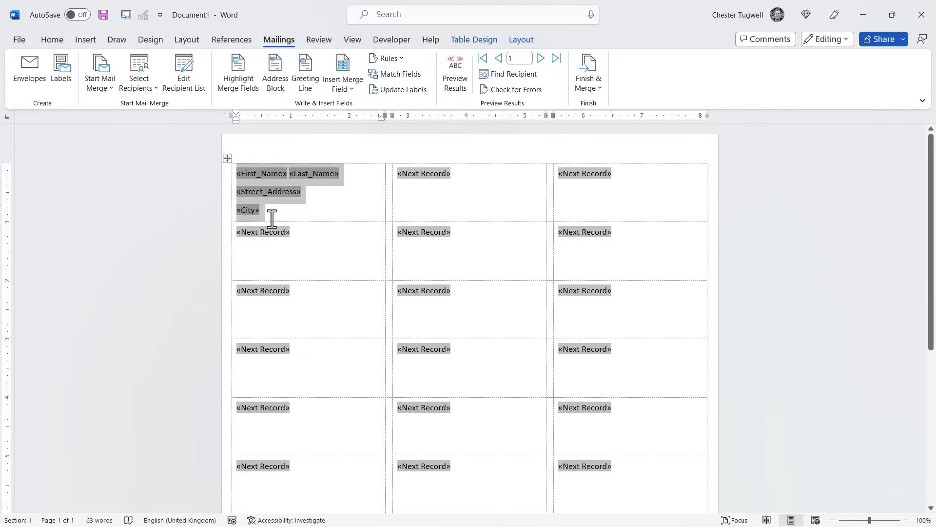
click(52, 39)
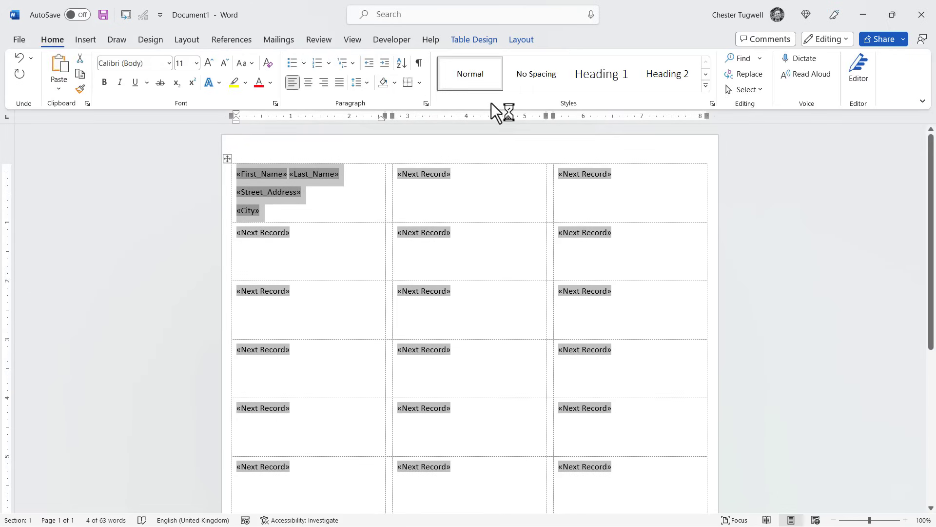
click(531, 82)
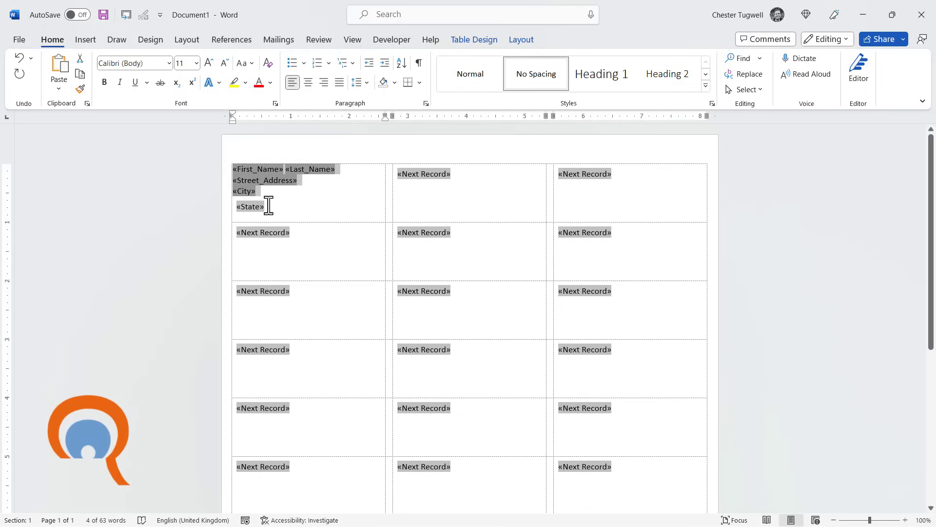
click(236, 207)
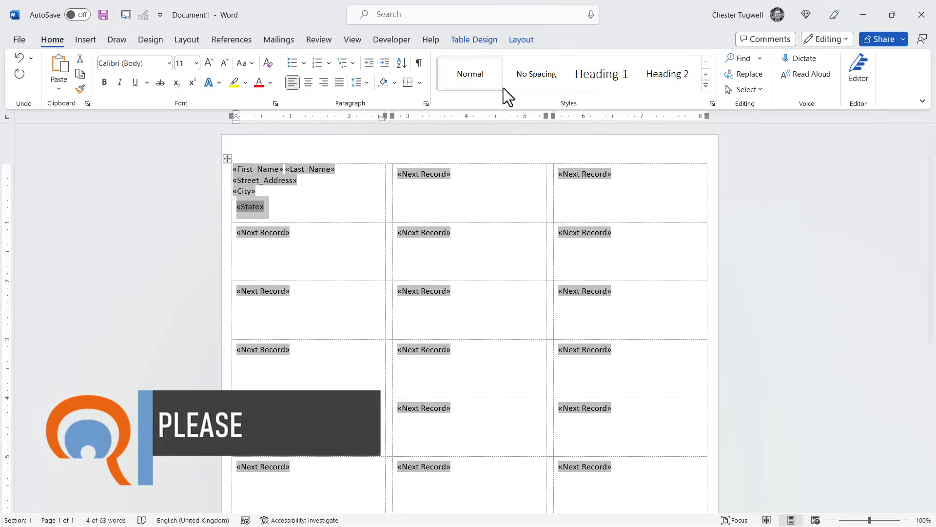
click(523, 78)
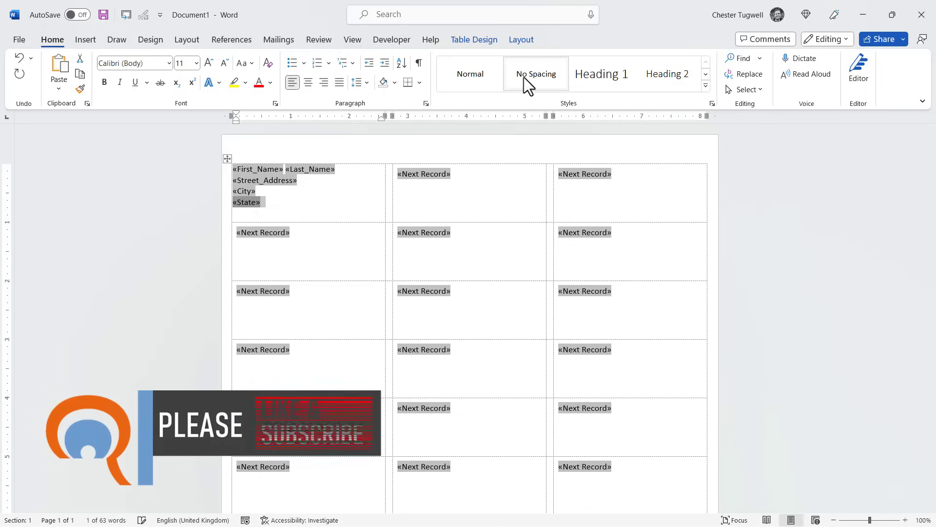
Insert the «Zip_Code» merge field on its own line below «State».
click(278, 208)
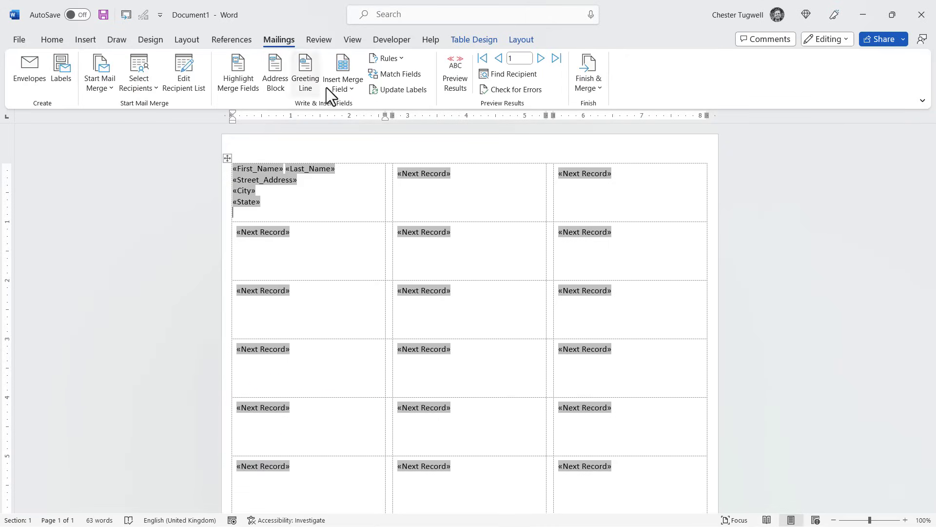
click(355, 86)
click(356, 191)
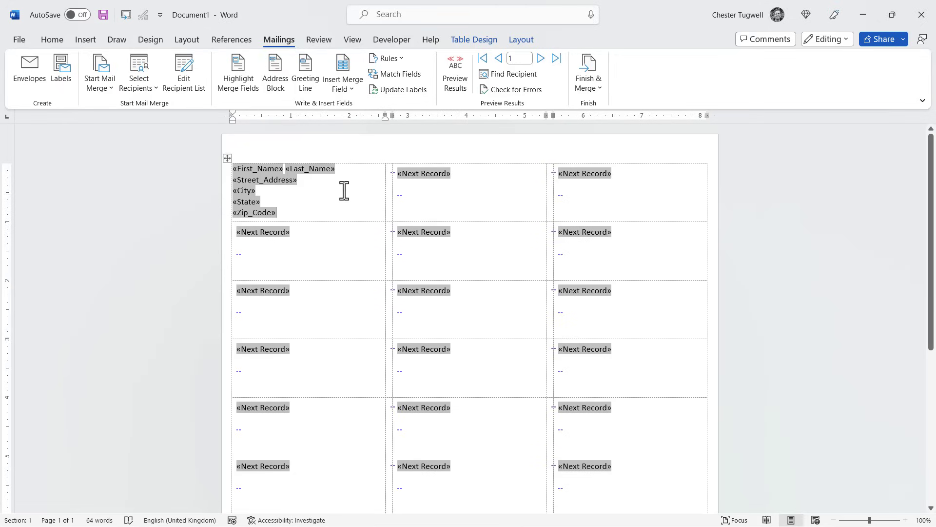
Set the label table's default cell margins to 0.03" top and 0.05" left.
click(521, 39)
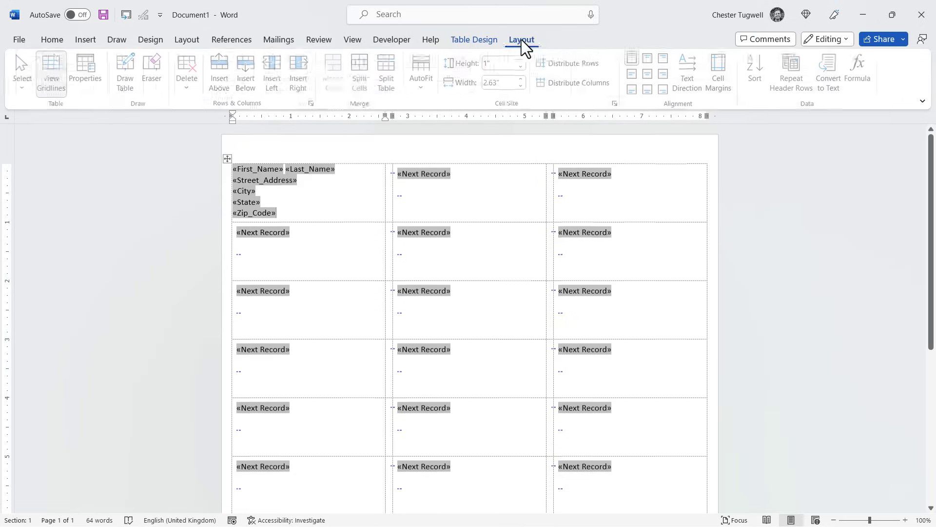
click(722, 84)
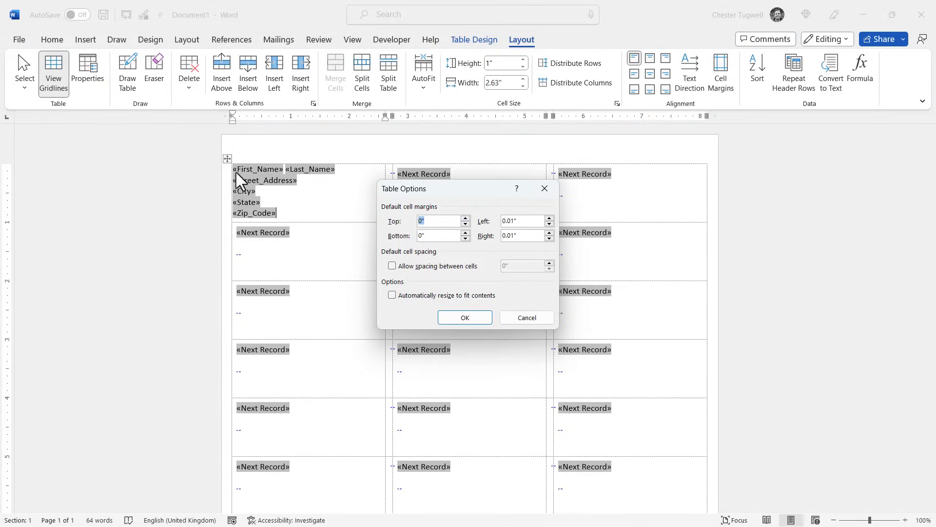
click(516, 221)
click(423, 221)
click(476, 317)
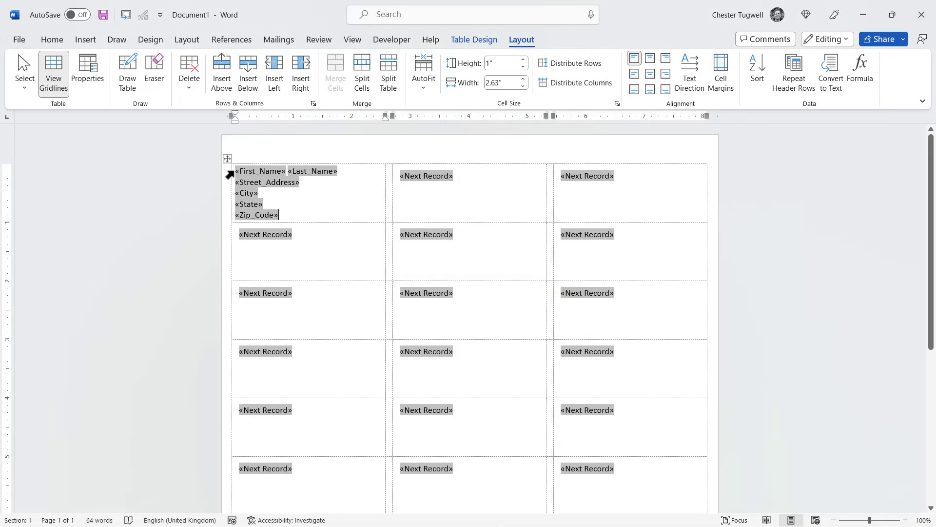
click(290, 215)
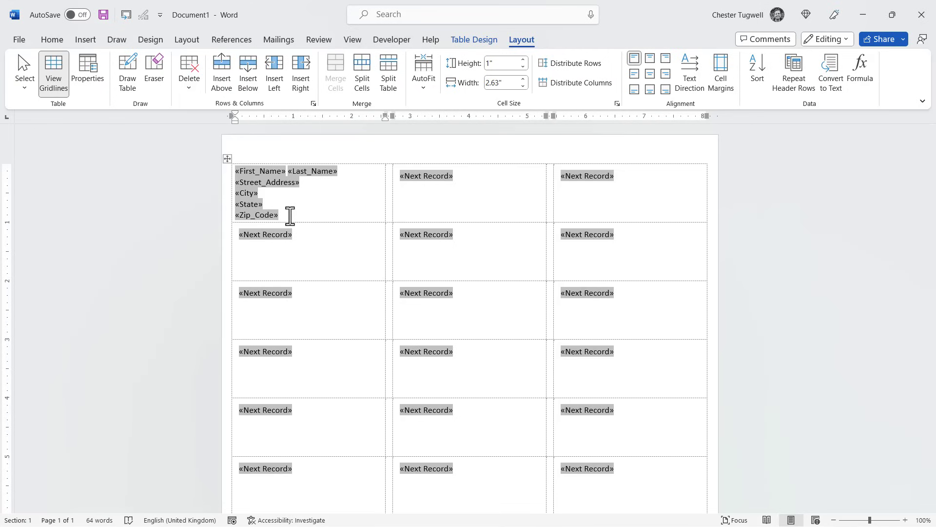
Update all labels with the address layout, preview merged records, then return to record 1.
click(280, 40)
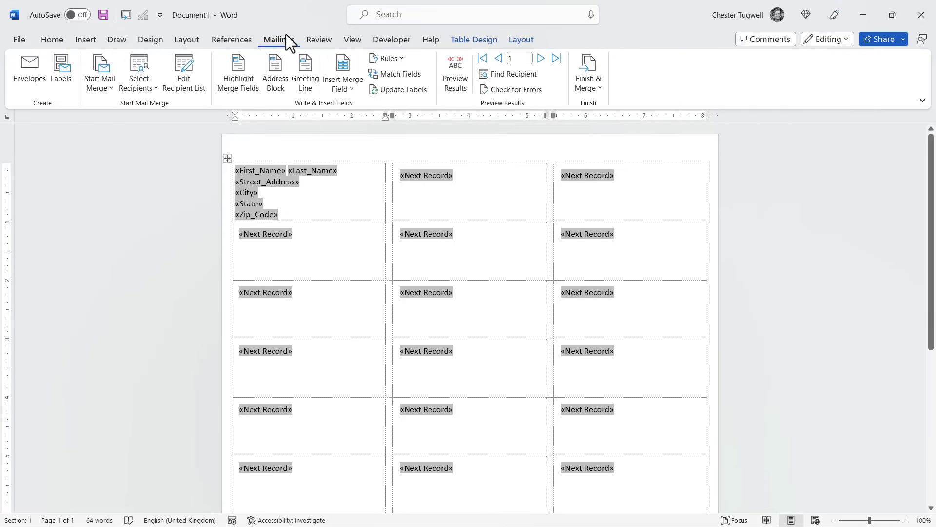
click(400, 89)
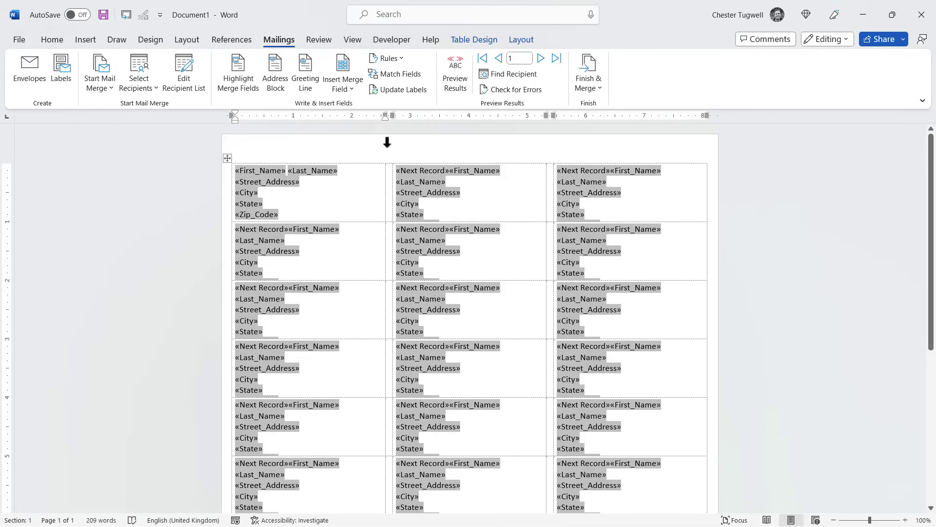
click(455, 82)
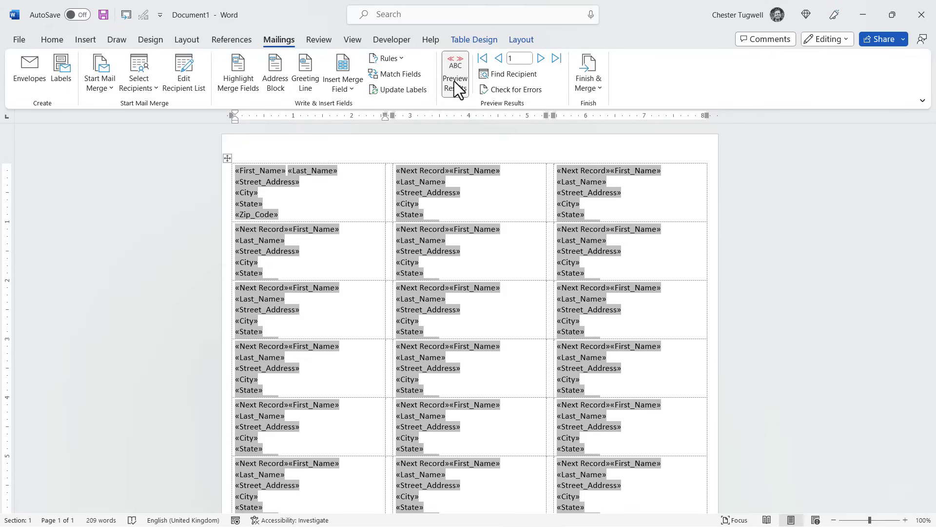
click(541, 59)
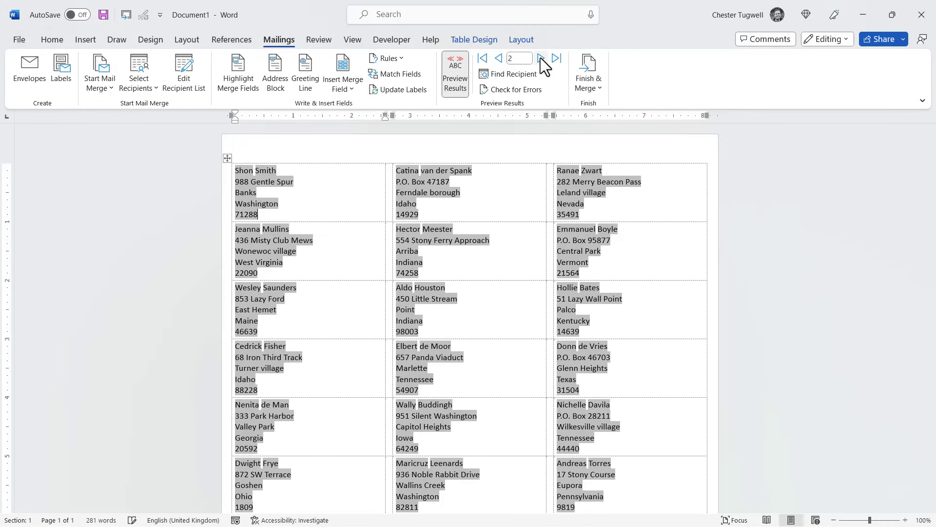
click(541, 59)
click(541, 59)
click(541, 59)
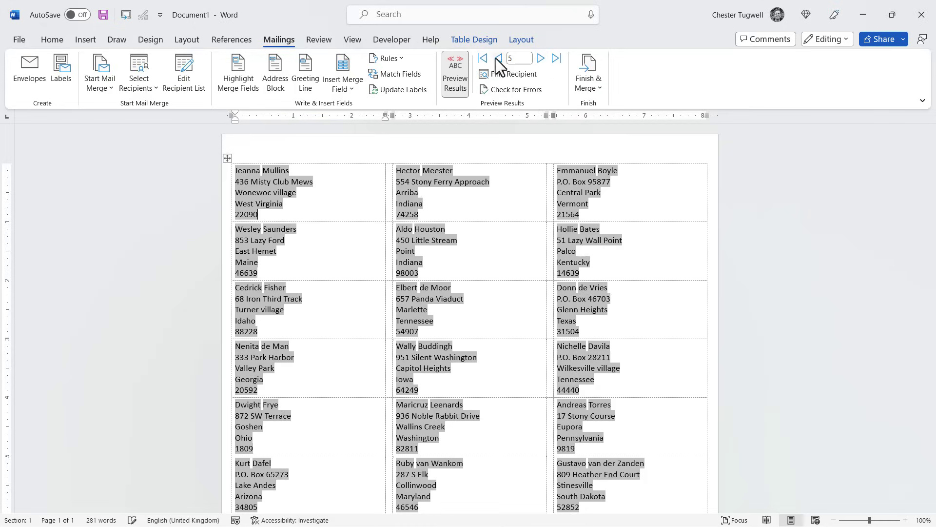
click(483, 58)
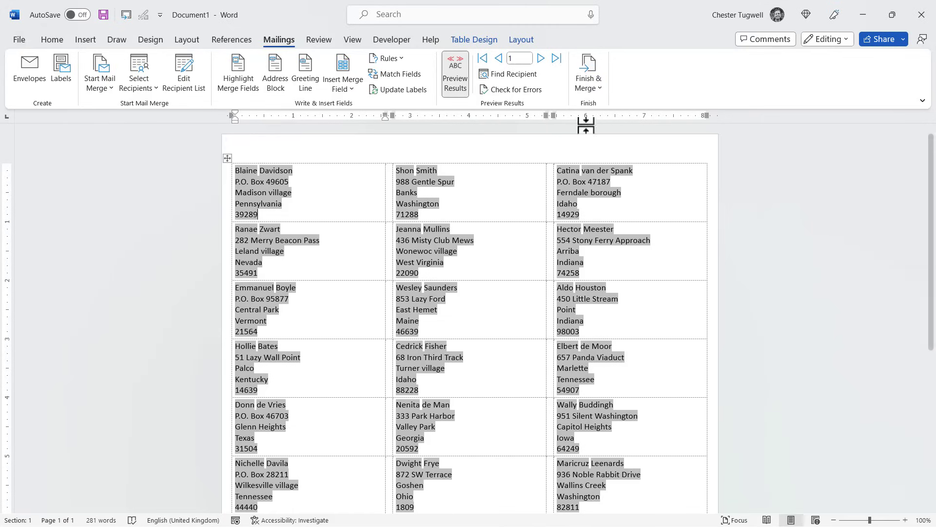
Merge all records to the printer, bringing up the XP-3150 Print dialog.
click(591, 90)
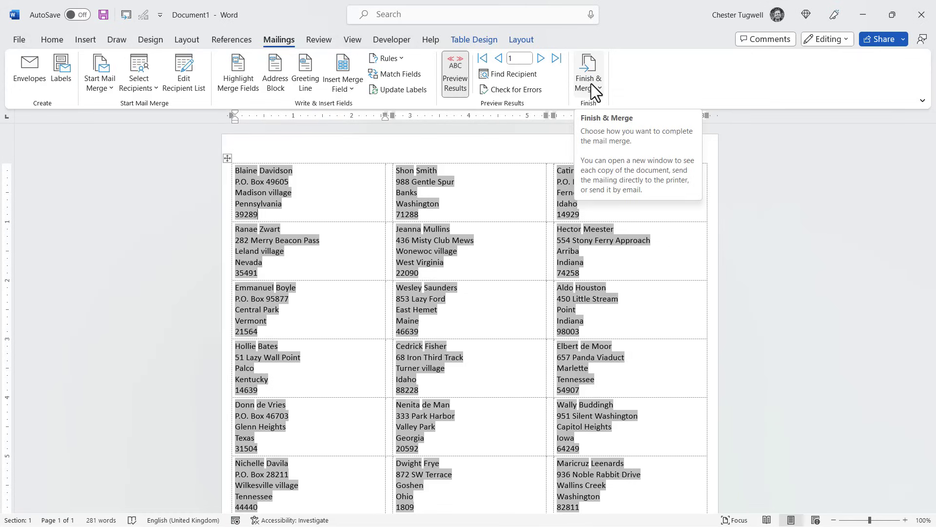
click(591, 84)
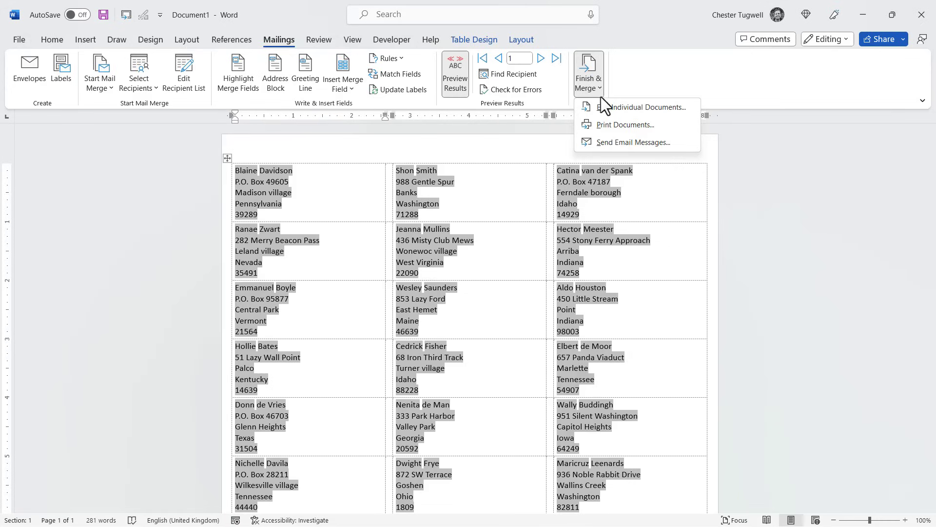
click(610, 127)
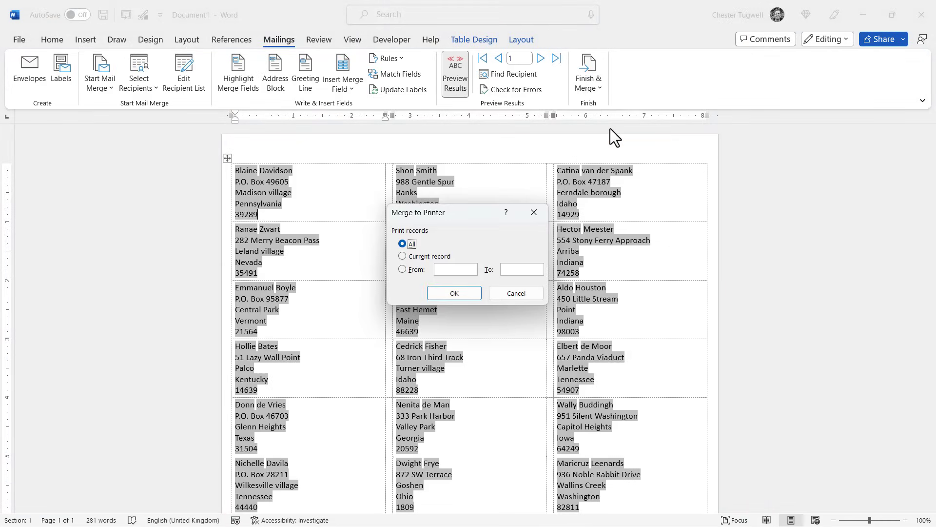
click(452, 292)
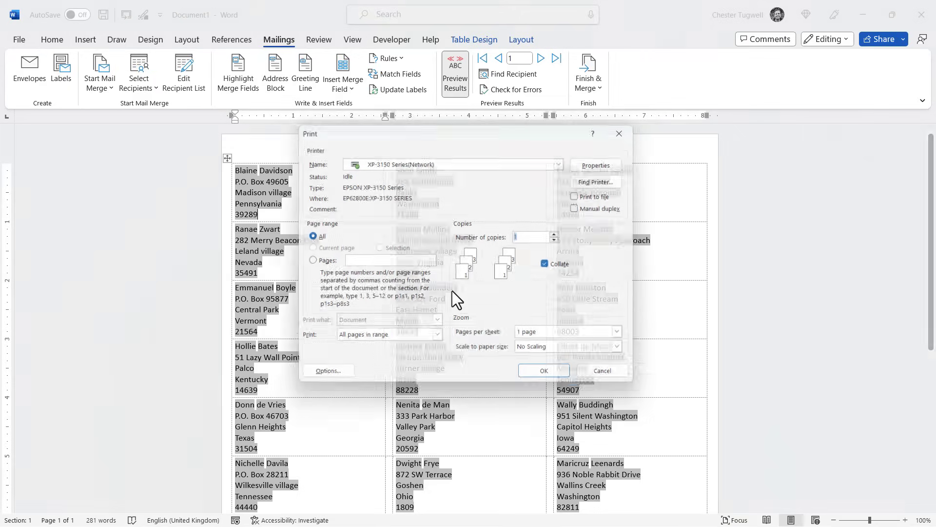